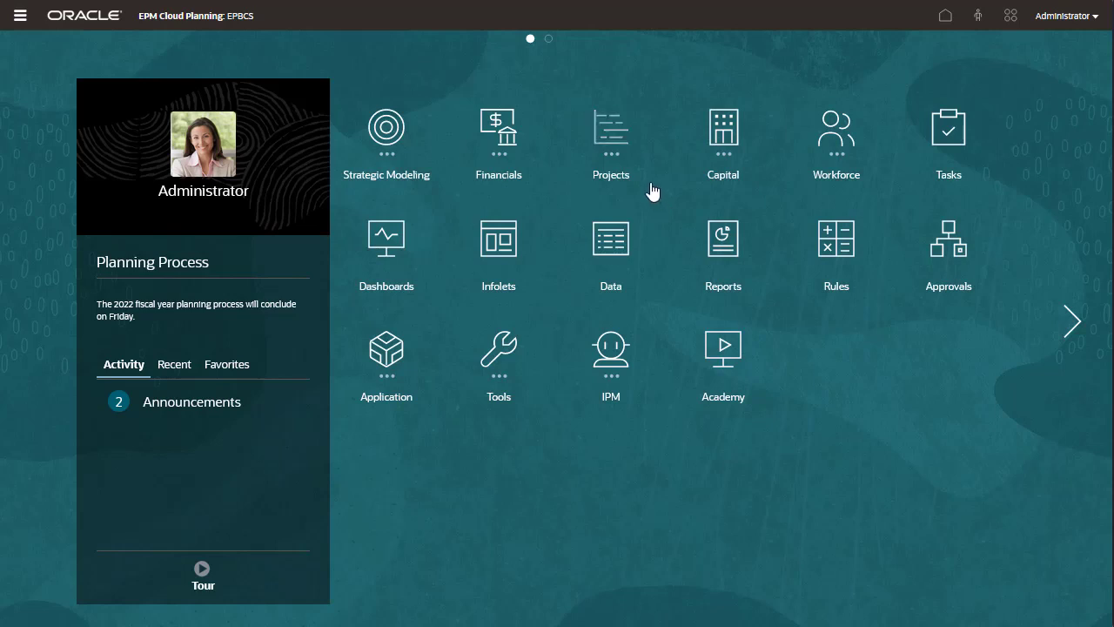
# Expand the Projects module on the home page to show Project Summary, Expense, Revenue and Analysis
pyautogui.click(612, 147)
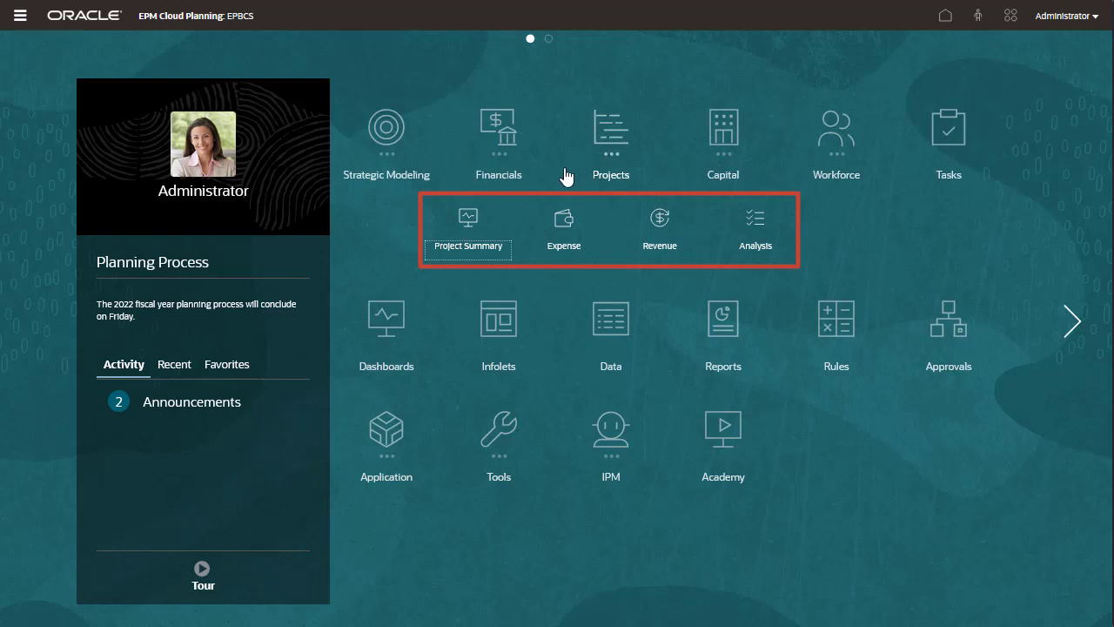
# Review the indirect, contract and capital project summary dashboards, ending on Project Capitalization
pyautogui.click(471, 226)
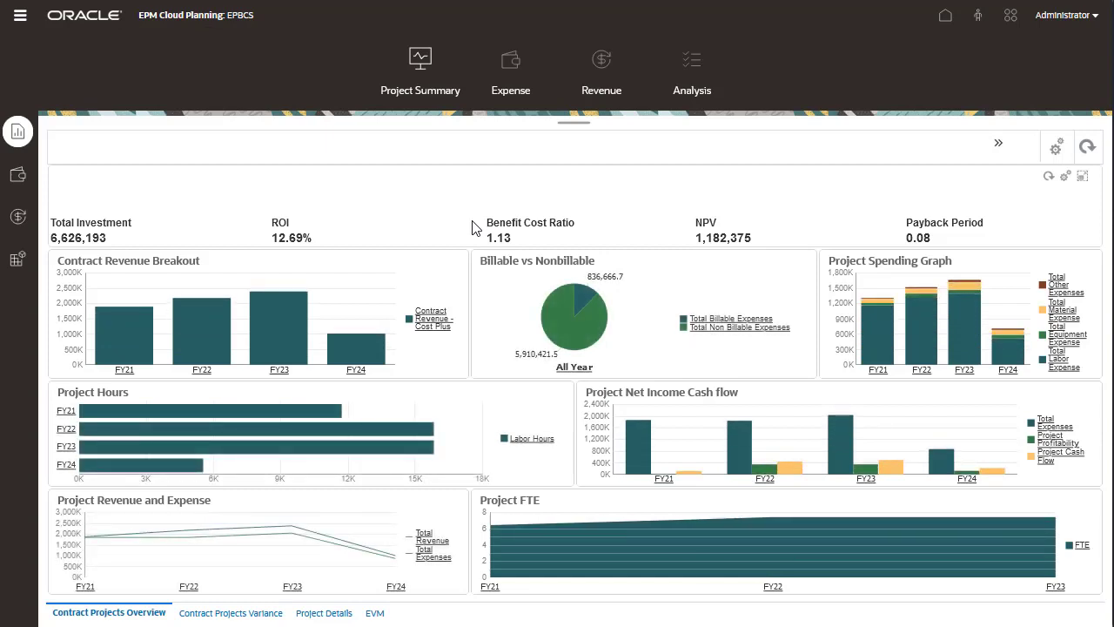
pyautogui.click(17, 175)
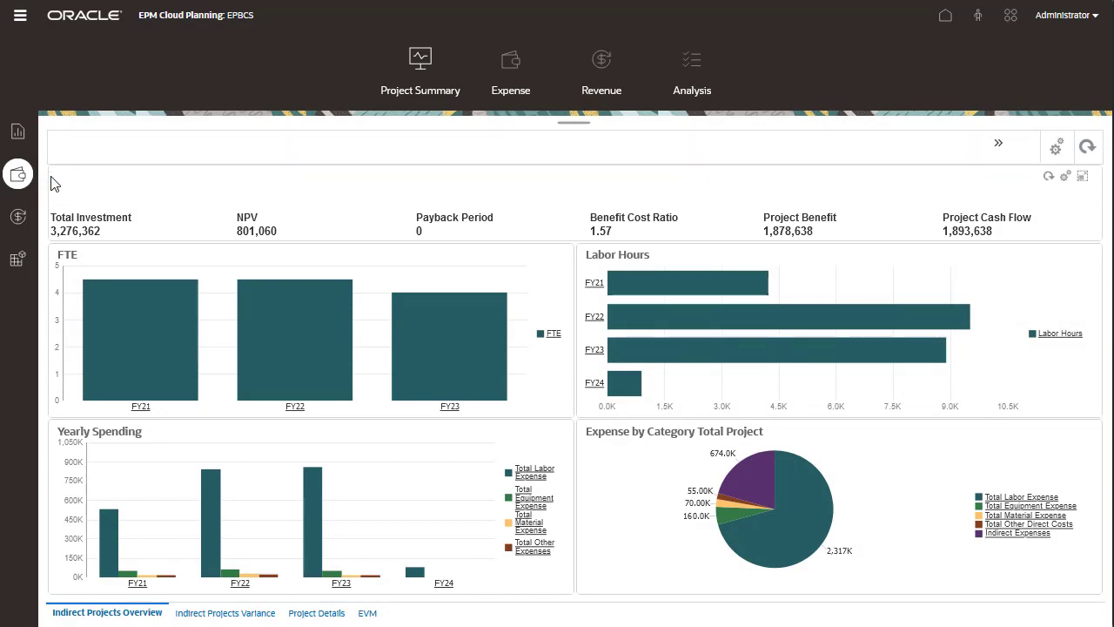
pyautogui.click(20, 132)
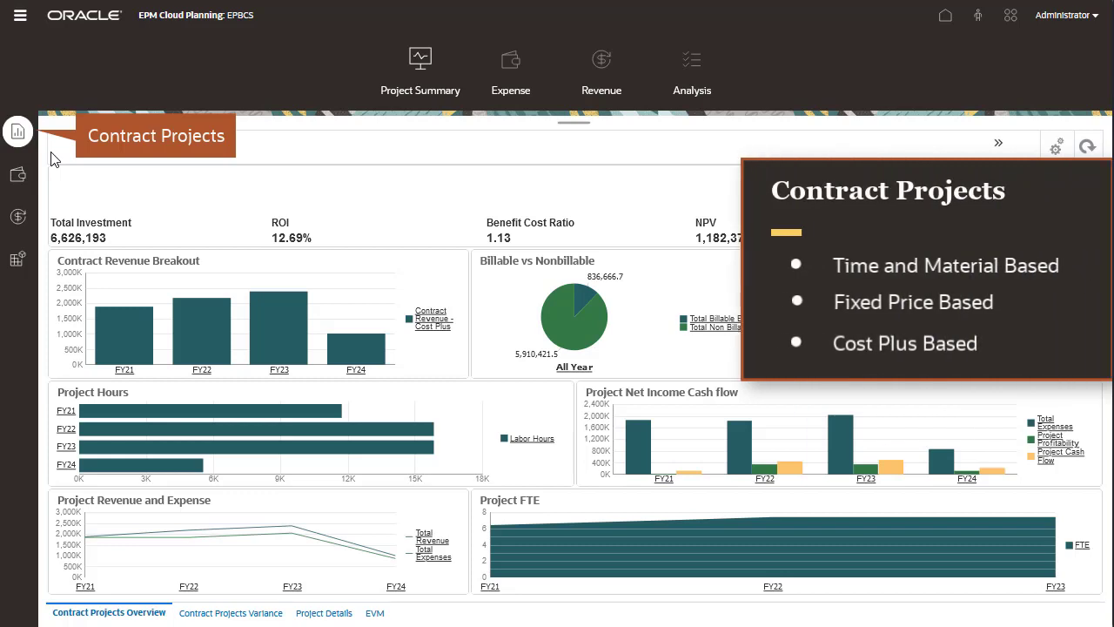
pyautogui.click(21, 218)
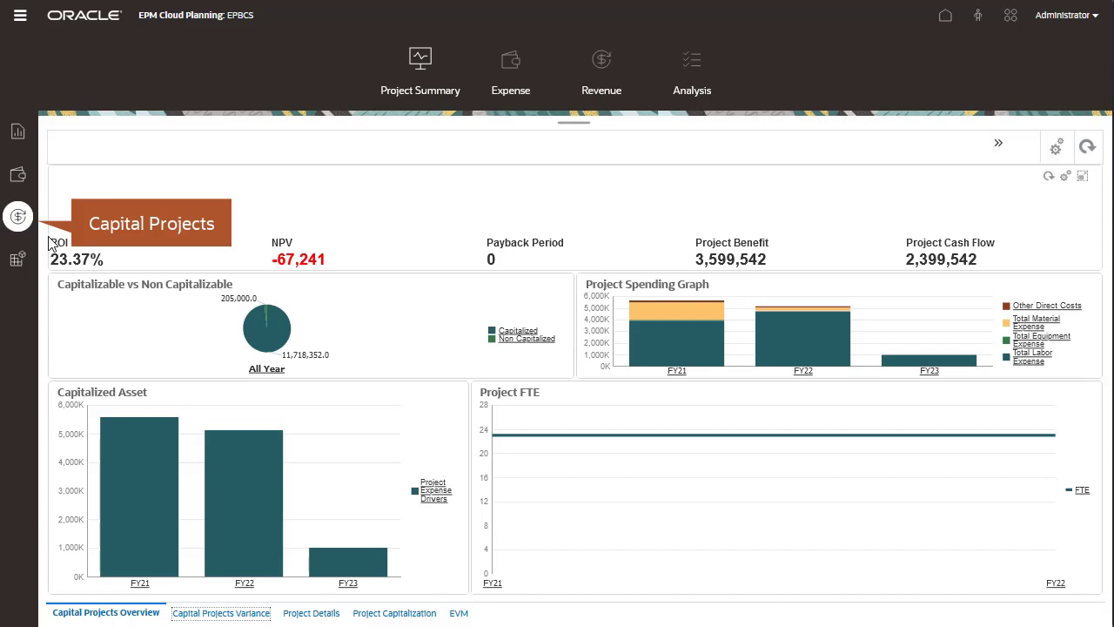
pyautogui.click(391, 613)
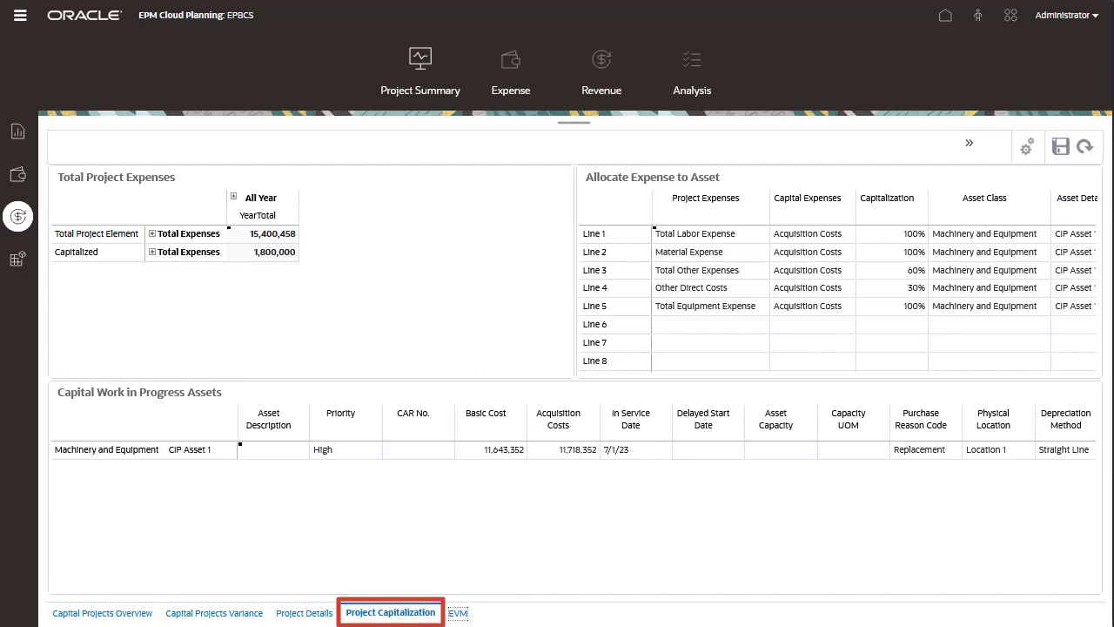
# Open the capital project Assumptions view from the side icons
pyautogui.click(18, 261)
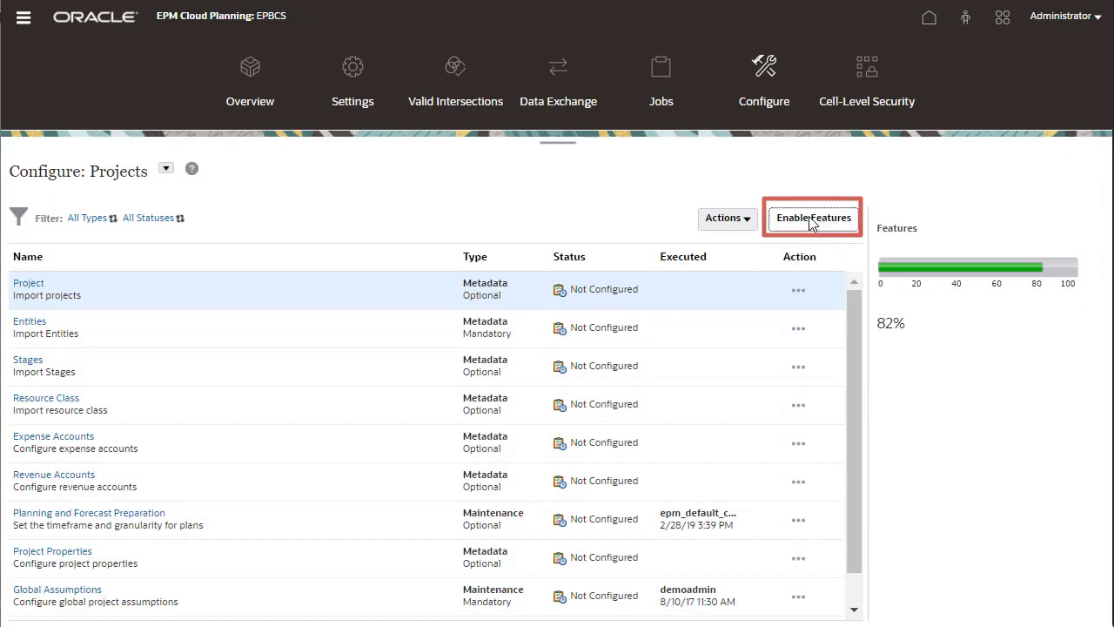
# Open the Projects Enable Features dialog and scroll through its options
pyautogui.click(812, 222)
pyautogui.moveTo(954, 224); pyautogui.dragTo(959, 301)
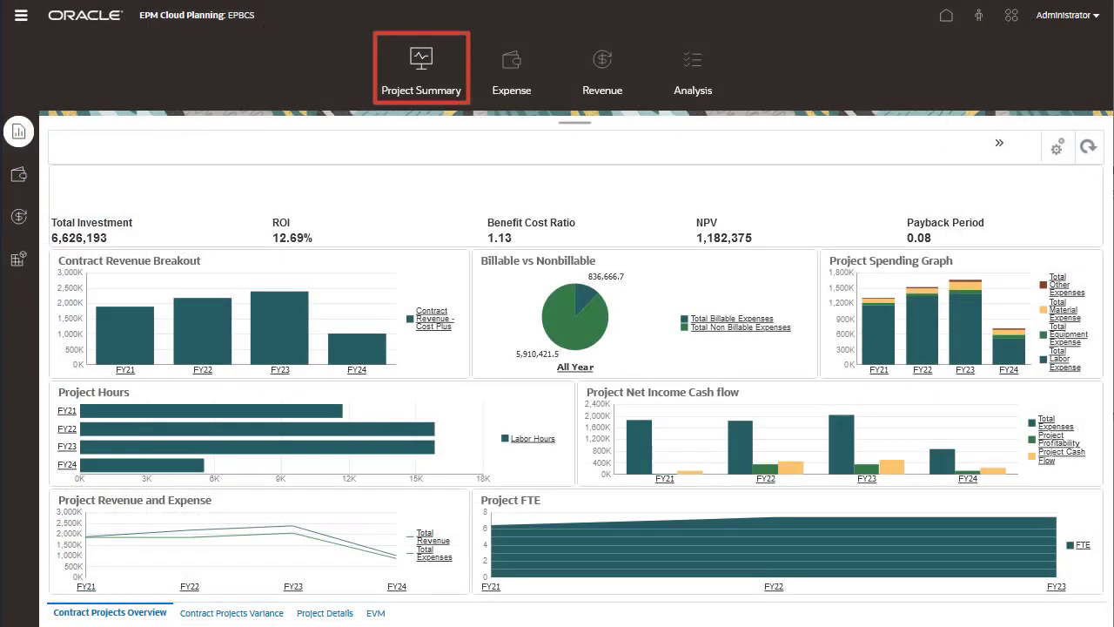
# Review the Project Details grid and the driver-based labor expense assumptions grid
pyautogui.click(326, 614)
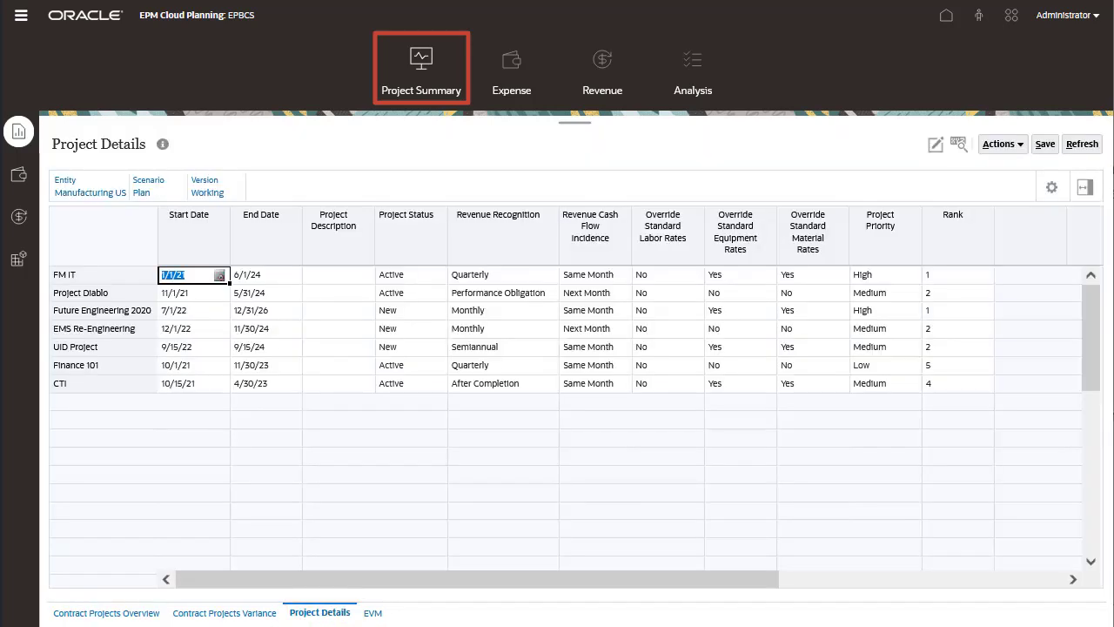
pyautogui.click(512, 78)
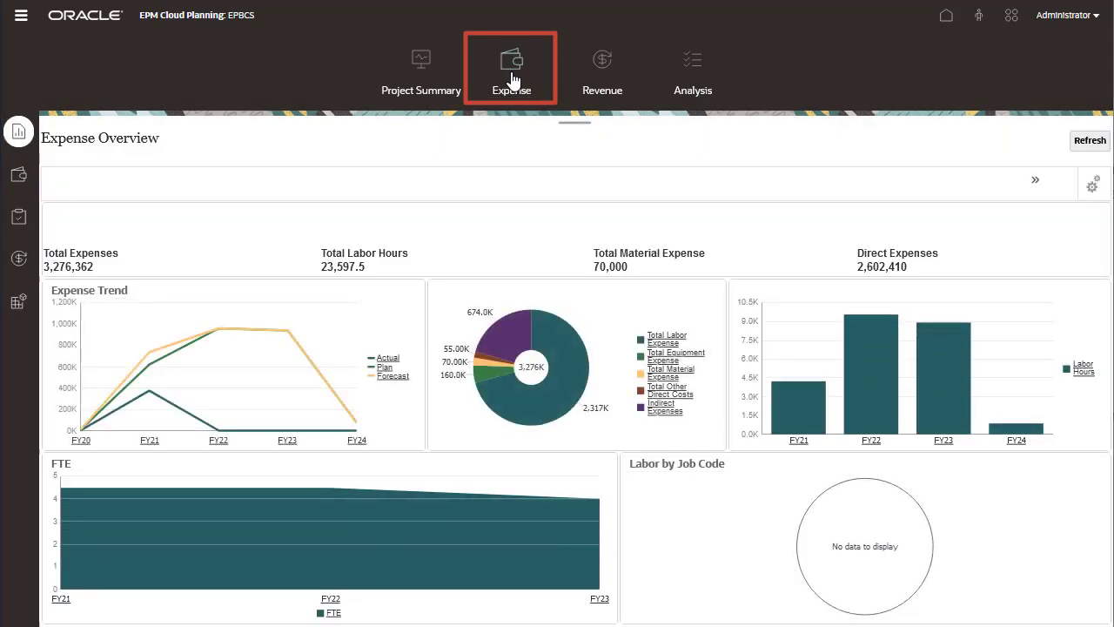
pyautogui.click(18, 174)
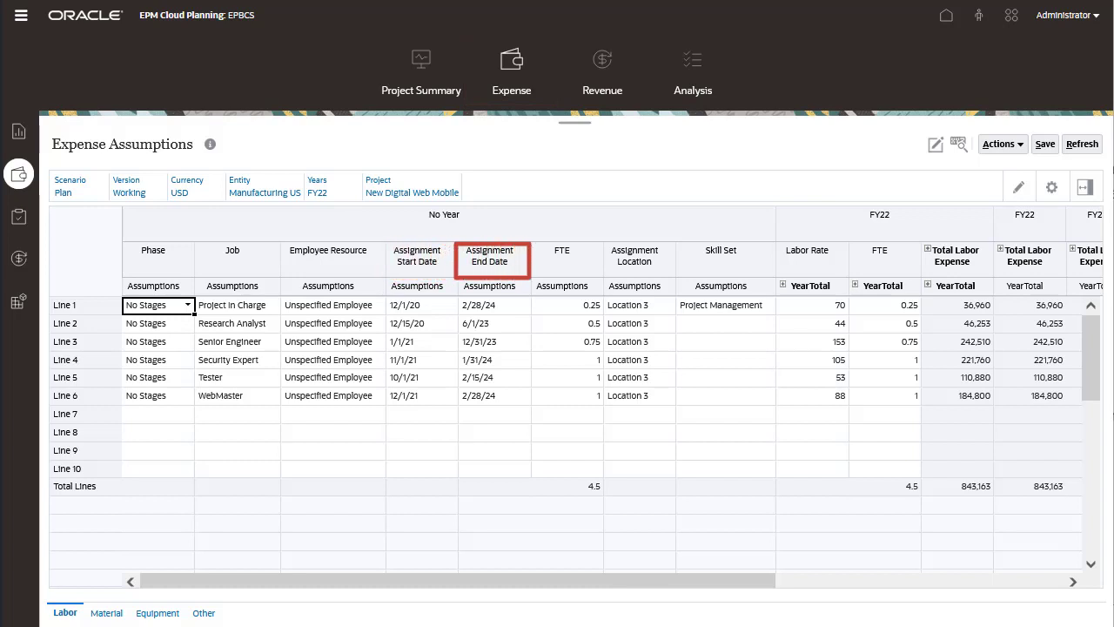
pyautogui.moveTo(473, 582); pyautogui.dragTo(654, 582)
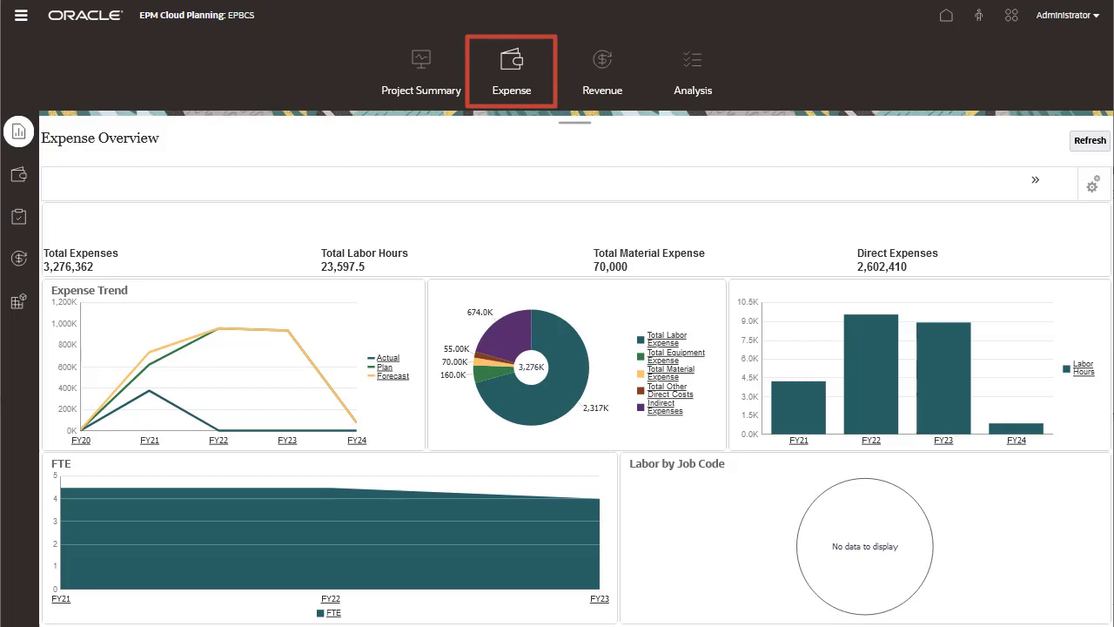
# View the revenue assumptions and the Revenue Recognition What If analysis
pyautogui.click(601, 75)
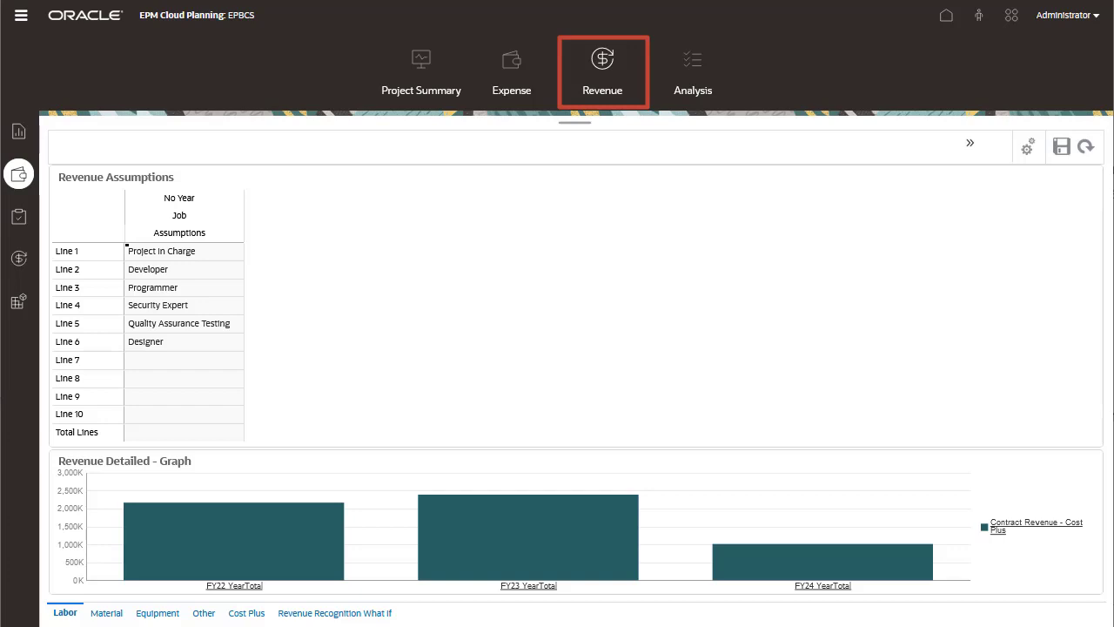
pyautogui.click(297, 615)
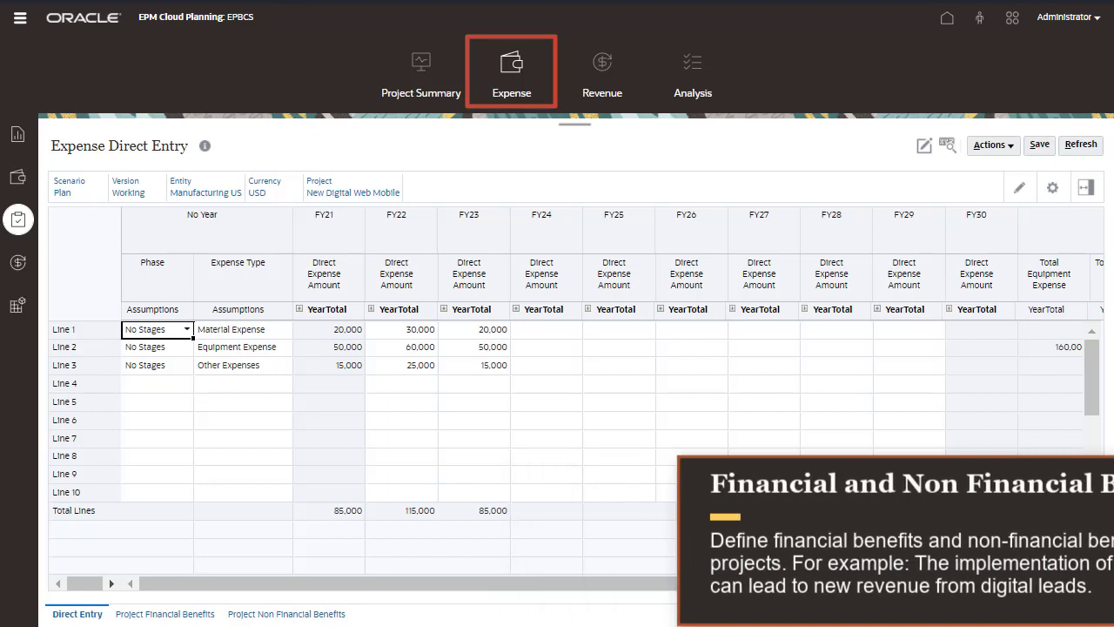
# Switch to the Revenue Overview dashboard for the FM IT project
pyautogui.click(607, 68)
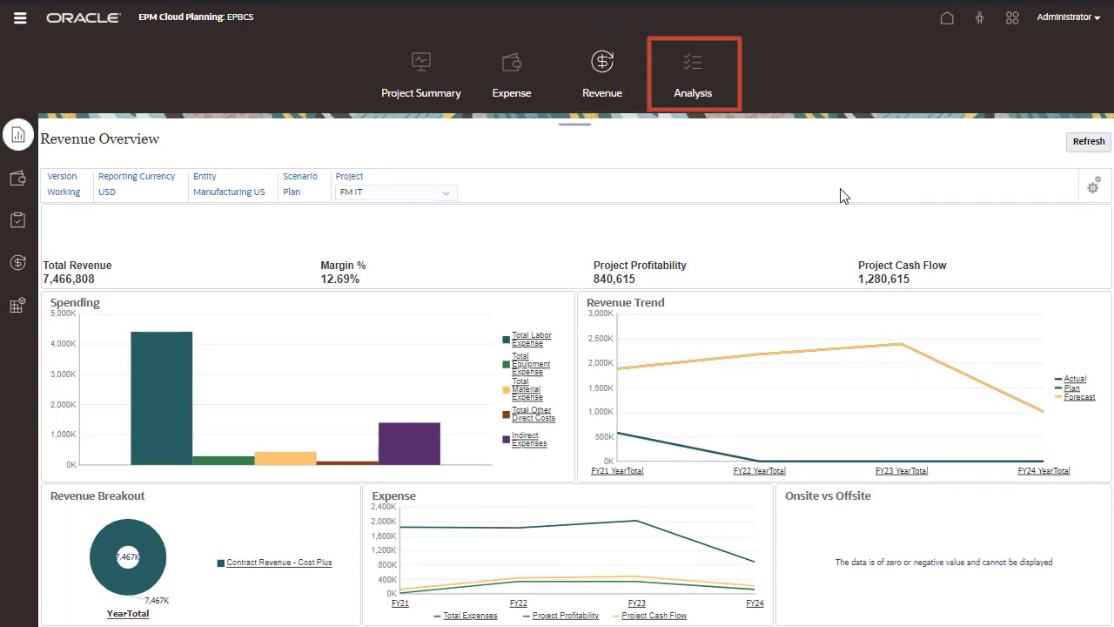
# Open the Analysis card to review the project analysis dashboards
pyautogui.click(697, 93)
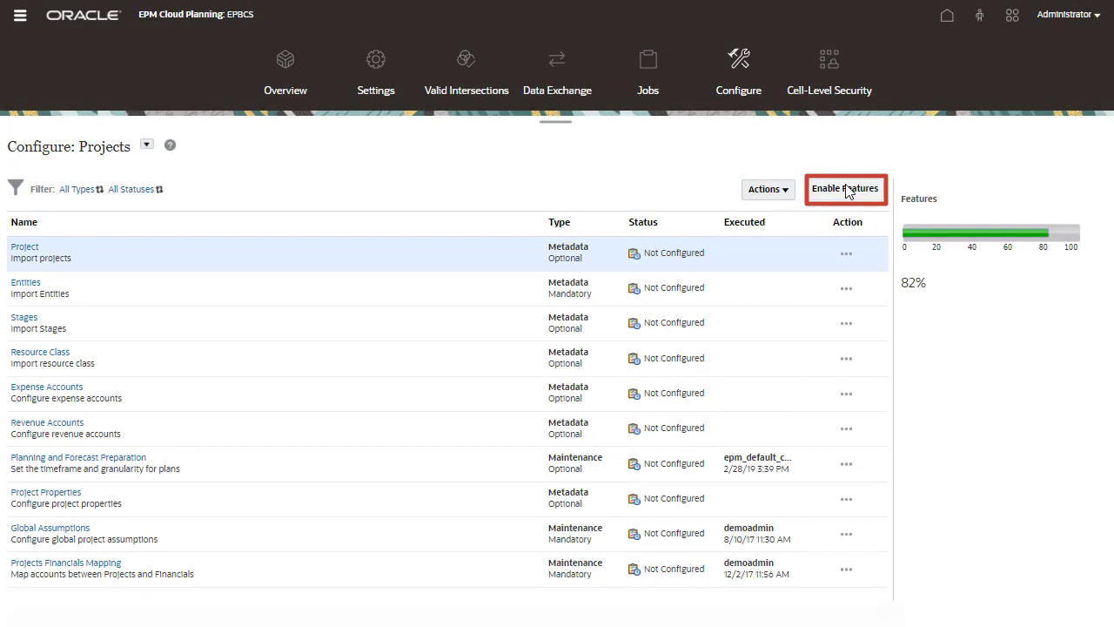
# Open Enable Features on Configure: Projects and scroll through the feature options
pyautogui.click(847, 190)
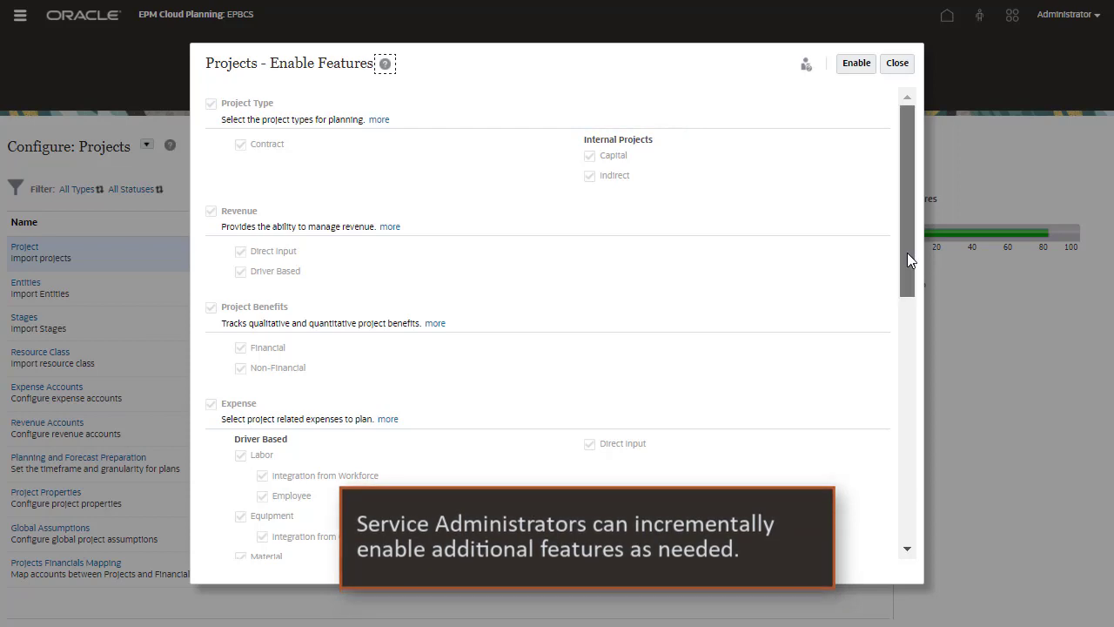
pyautogui.moveTo(907, 252)
pyautogui.mouseDown()
pyautogui.moveTo(911, 479)
pyautogui.moveTo(929, 290)
pyautogui.moveTo(978, 185)
pyautogui.mouseUp()
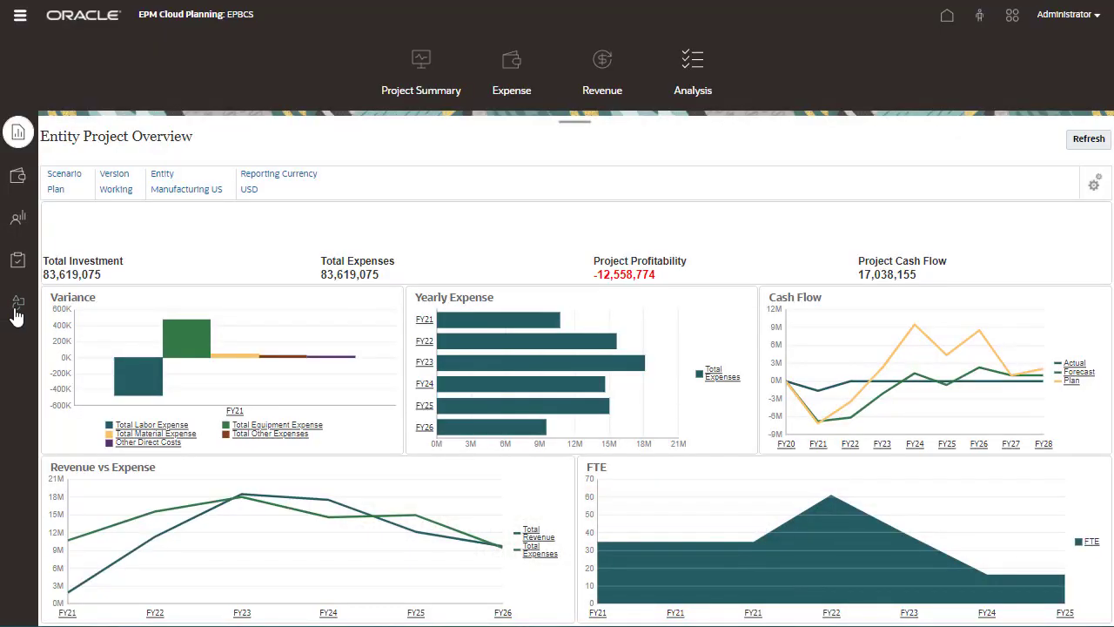
# List the Analysis forms and scroll down to the Total Project rolling forecast forms
pyautogui.click(16, 306)
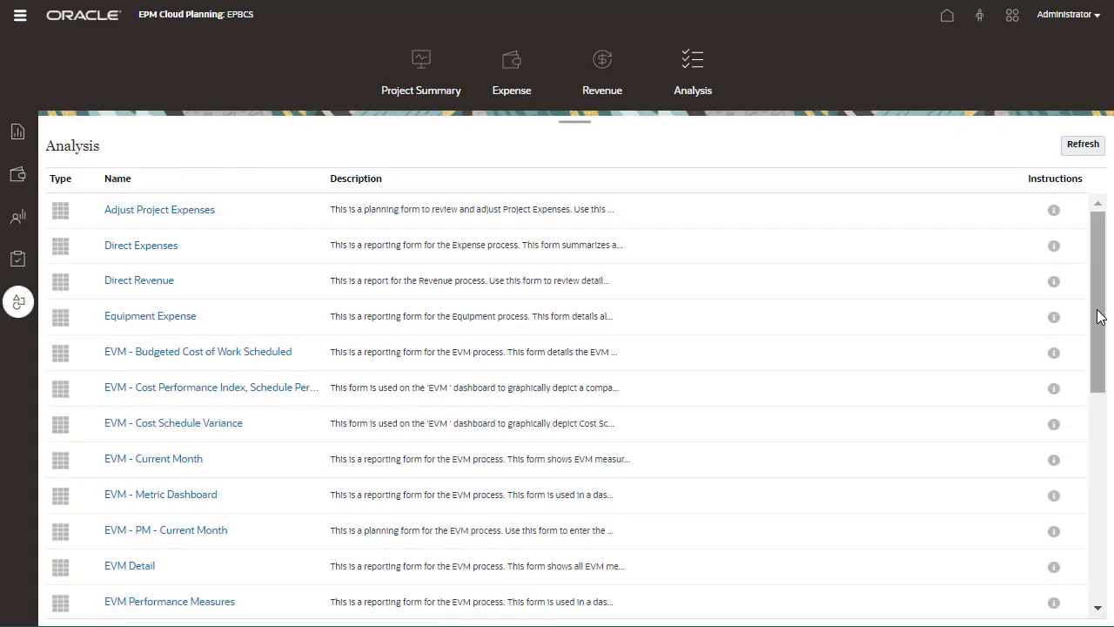
pyautogui.moveTo(1099, 316); pyautogui.dragTo(1110, 622)
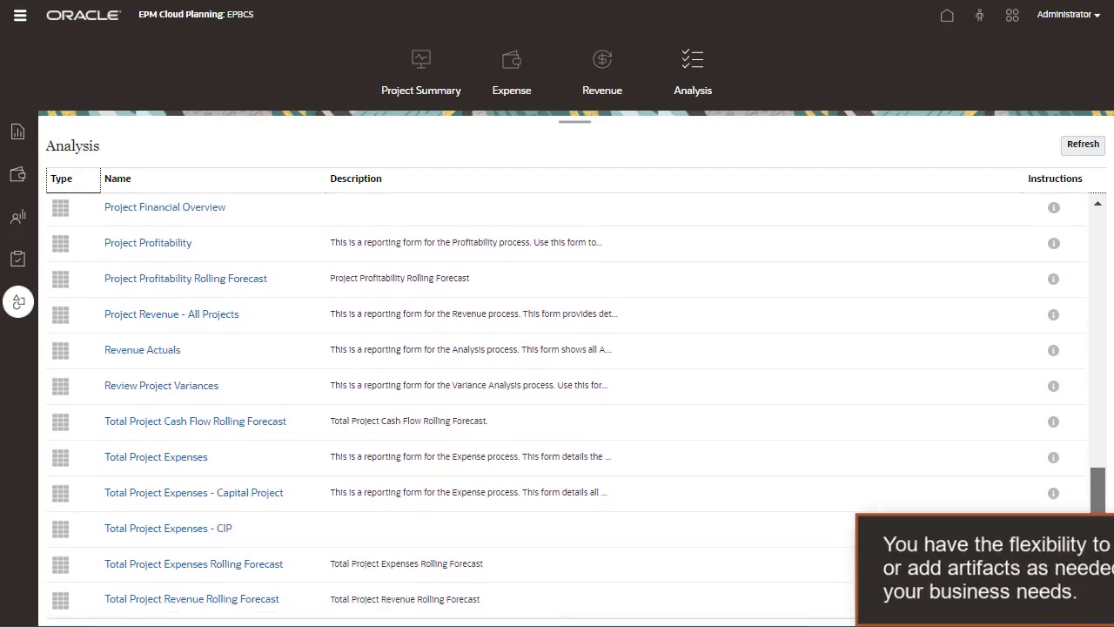